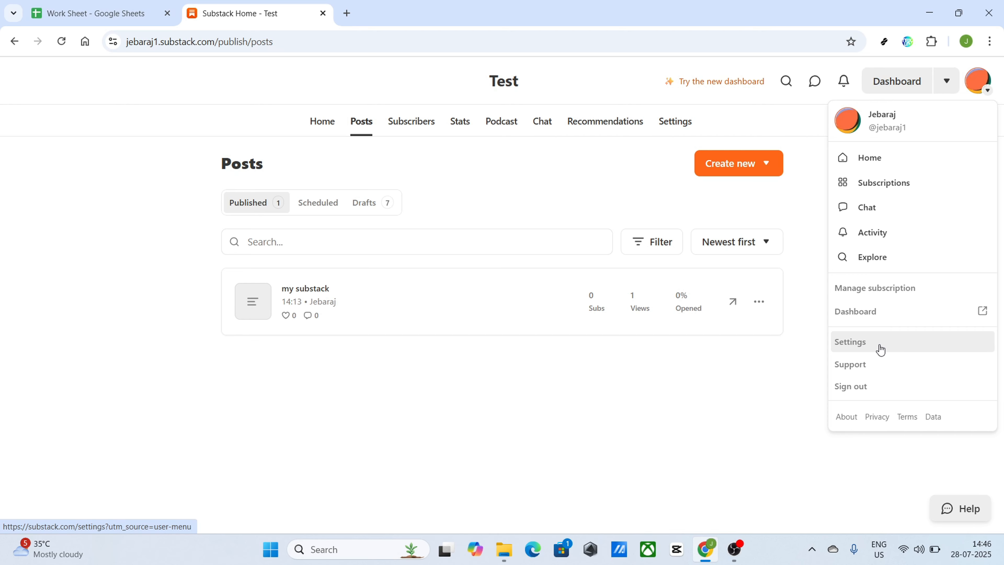
- Start creating another publication from the account settings and accept the suggested publication URL
{"action": "left_click", "coordinate": [865, 344]}
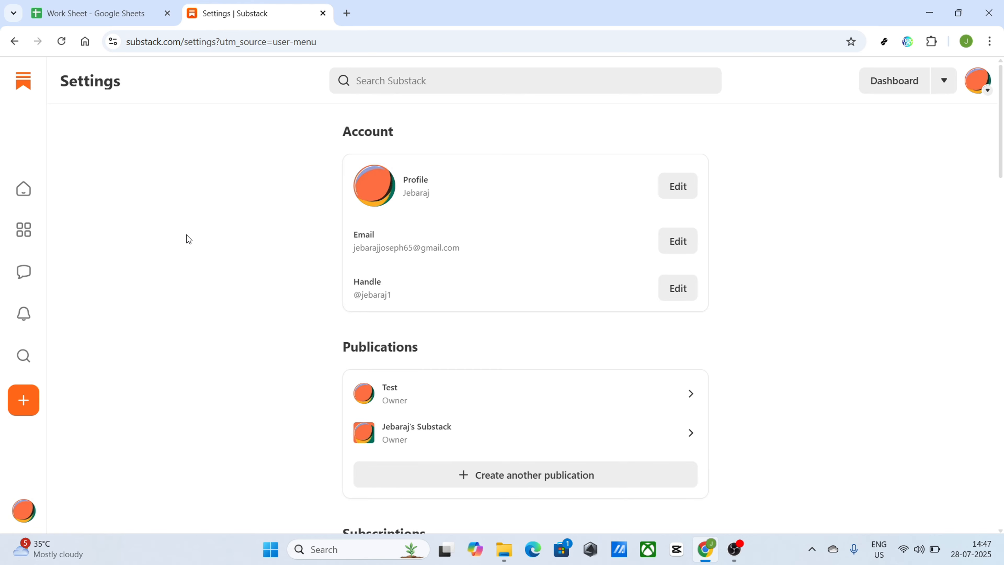
{"action": "scroll", "coordinate": [454, 294], "scroll_direction": "down", "scroll_amount": 2}
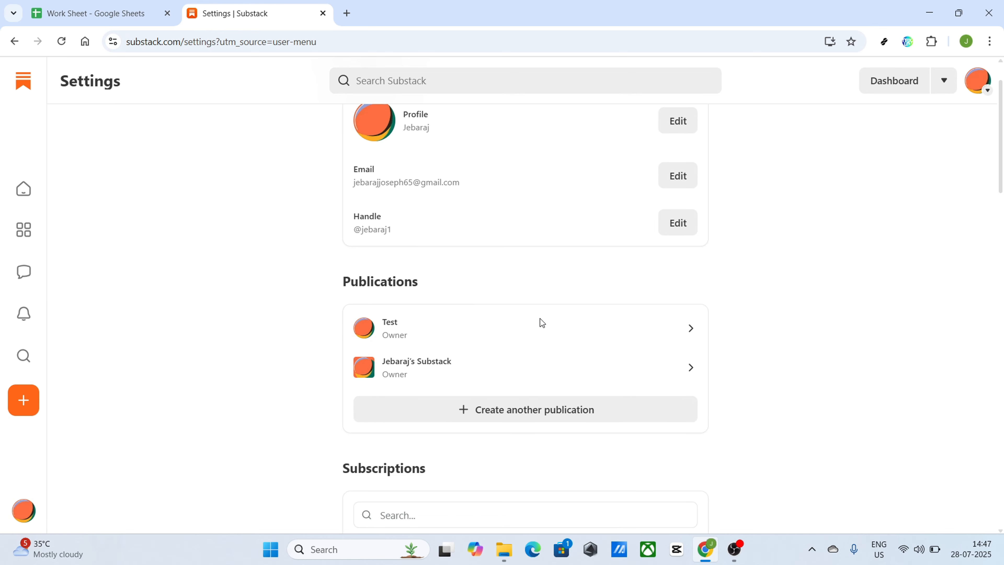
{"action": "left_click", "coordinate": [579, 412]}
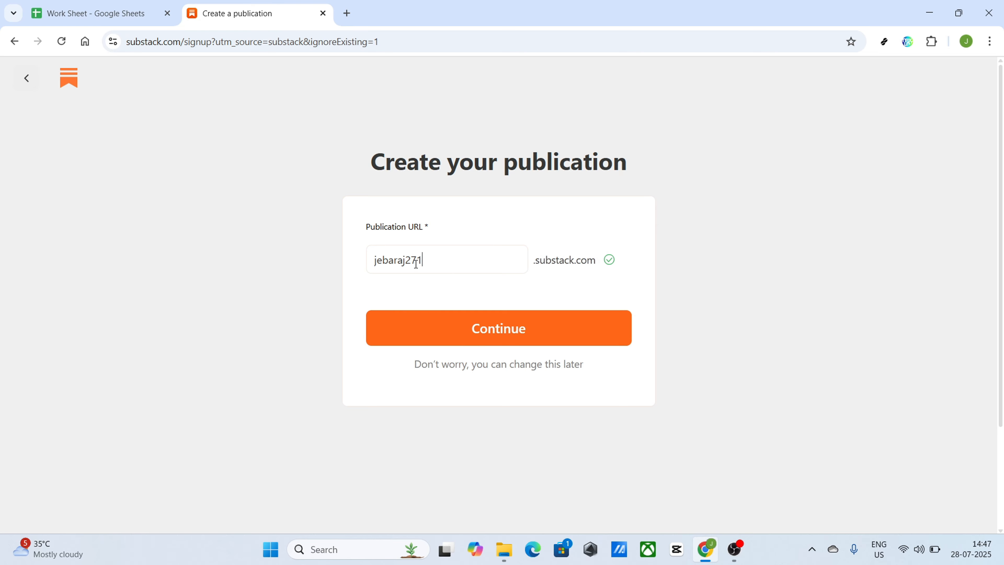
{"action": "left_click_drag", "start_coordinate": [416, 260], "coordinate": [334, 264]}
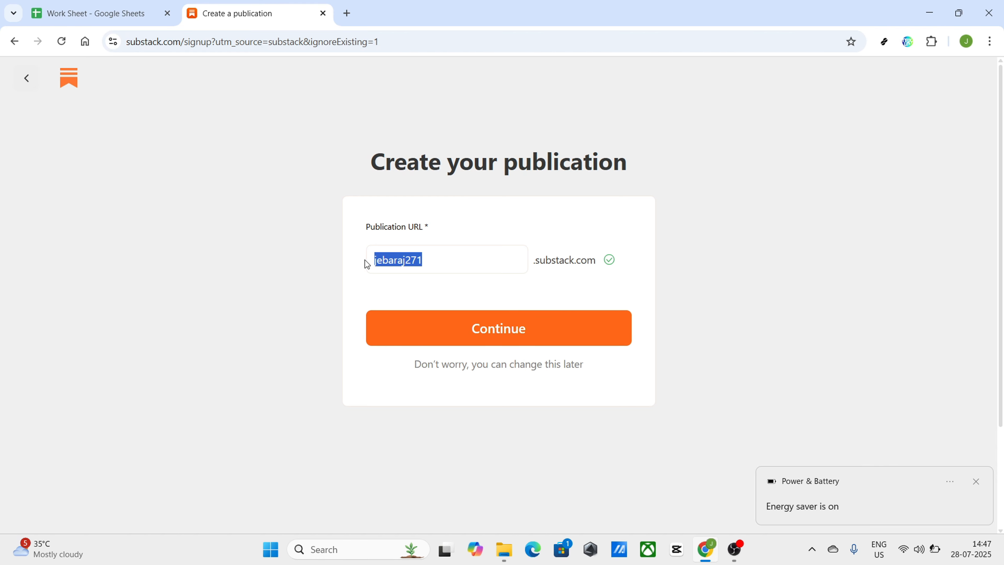
{"action": "left_click", "coordinate": [479, 327]}
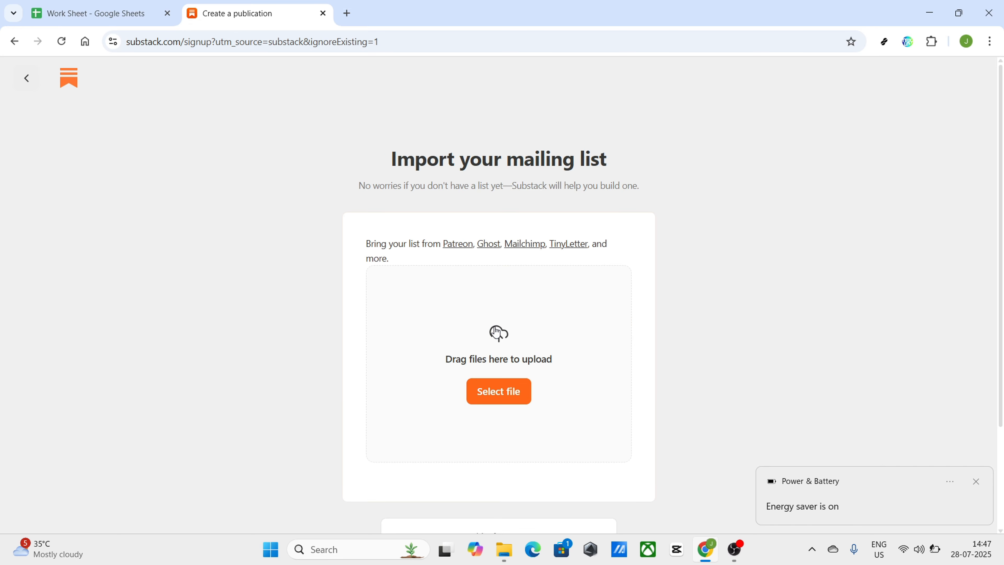
- Complete the publication setup without importing a mailing list, adding subscriber e-mails or choosing recommendation topics
{"action": "scroll", "coordinate": [509, 328], "scroll_direction": "down", "scroll_amount": 2}
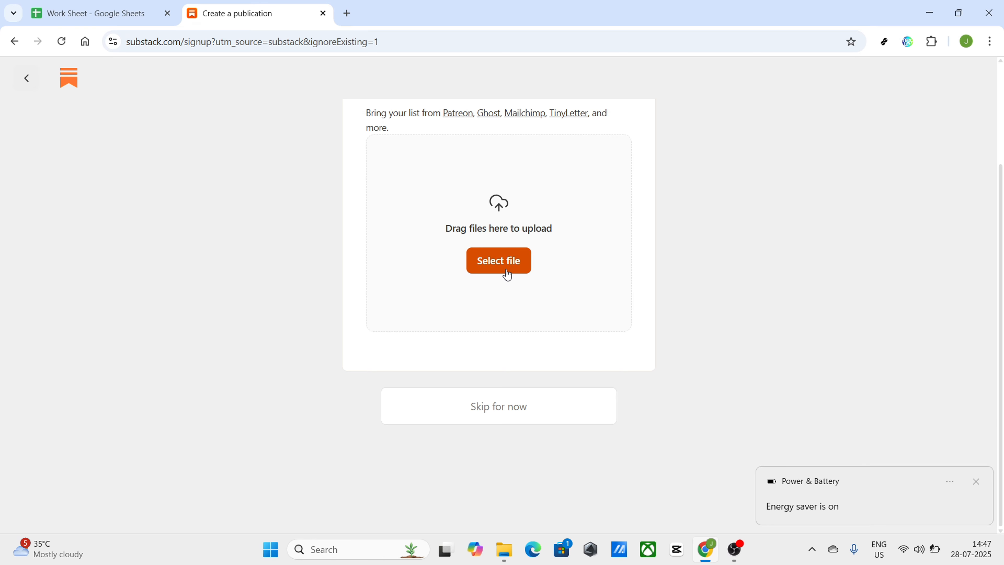
{"action": "left_click", "coordinate": [511, 413]}
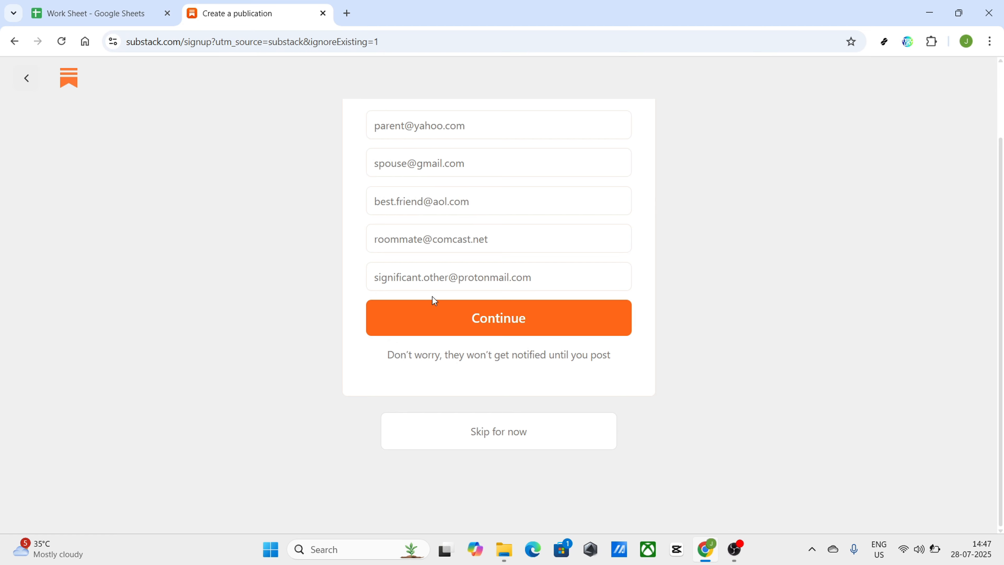
{"action": "left_click", "coordinate": [498, 329]}
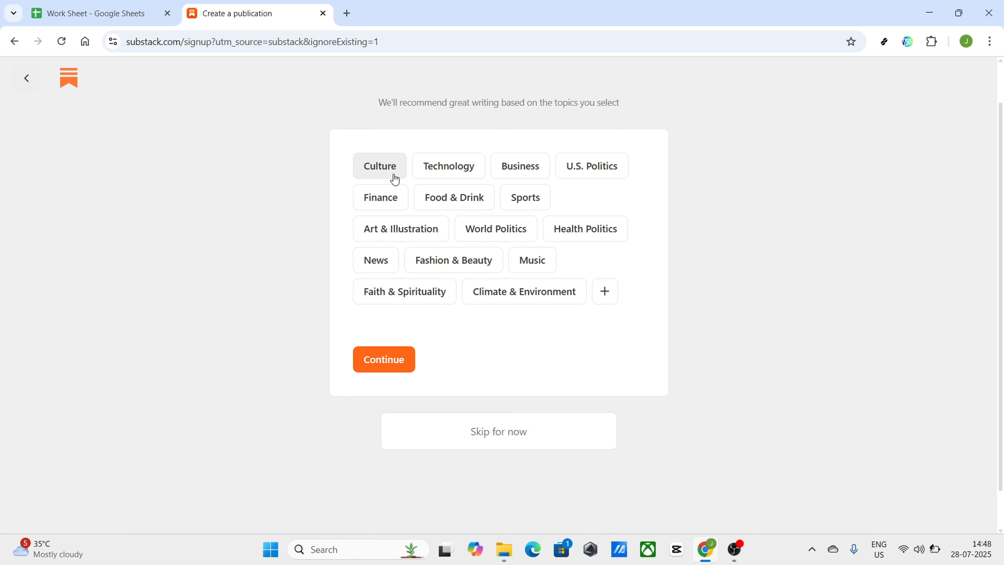
{"action": "left_click", "coordinate": [490, 438]}
{"action": "left_click", "coordinate": [480, 290]}
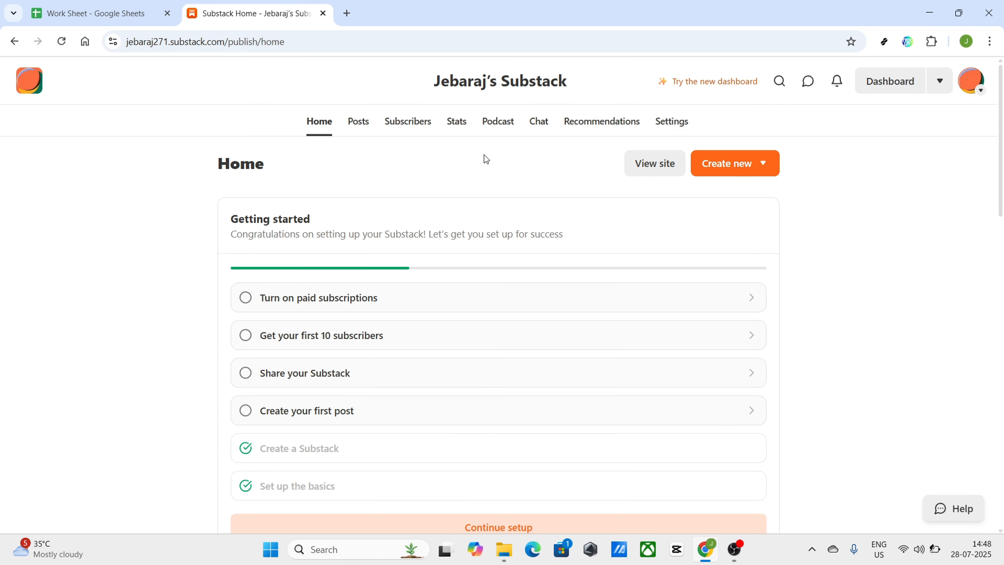
- Switch the dashboard to the second publication in the list and create a new text post there
{"action": "left_click", "coordinate": [940, 81]}
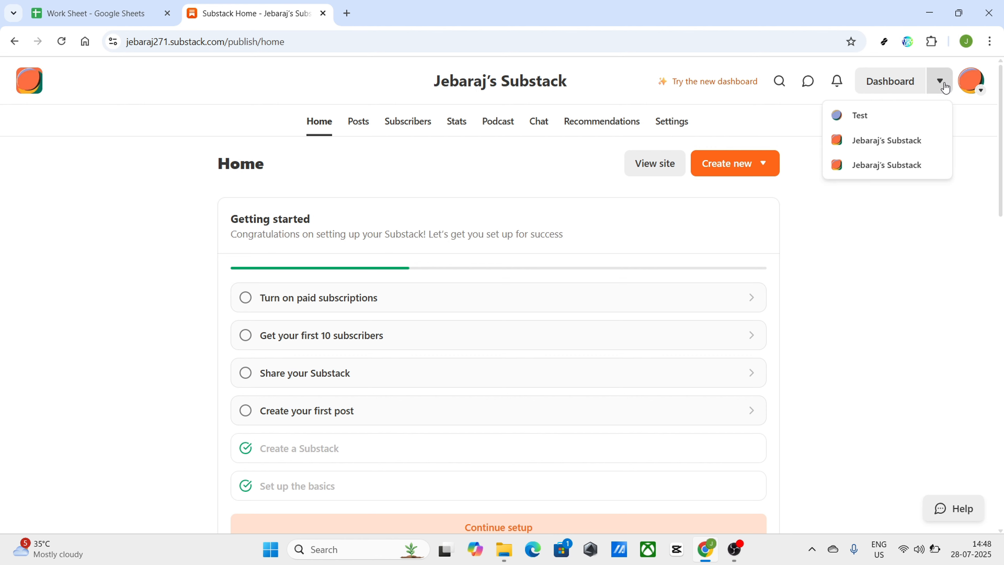
{"action": "left_click", "coordinate": [872, 142]}
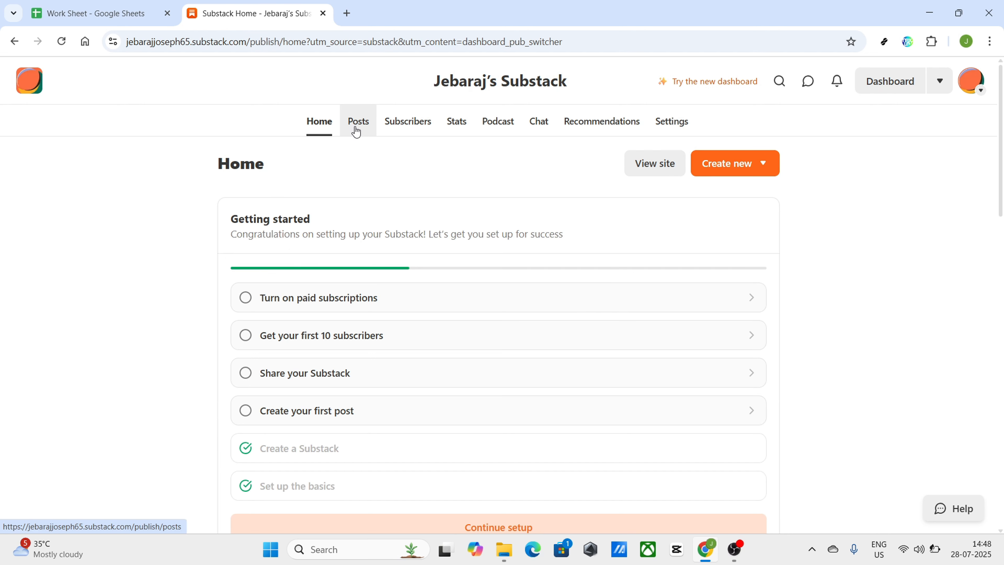
{"action": "left_click", "coordinate": [755, 165]}
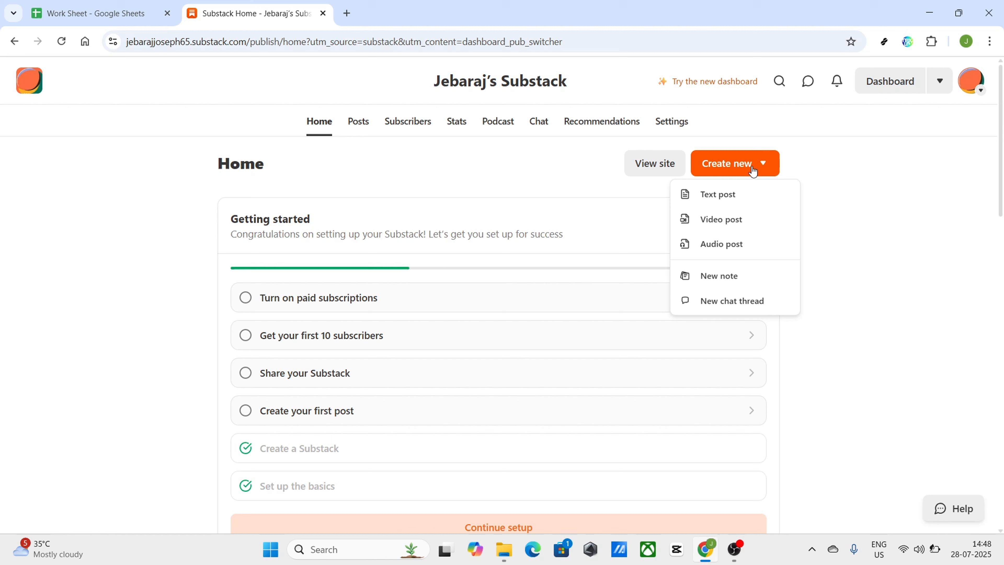
{"action": "left_click", "coordinate": [729, 195]}
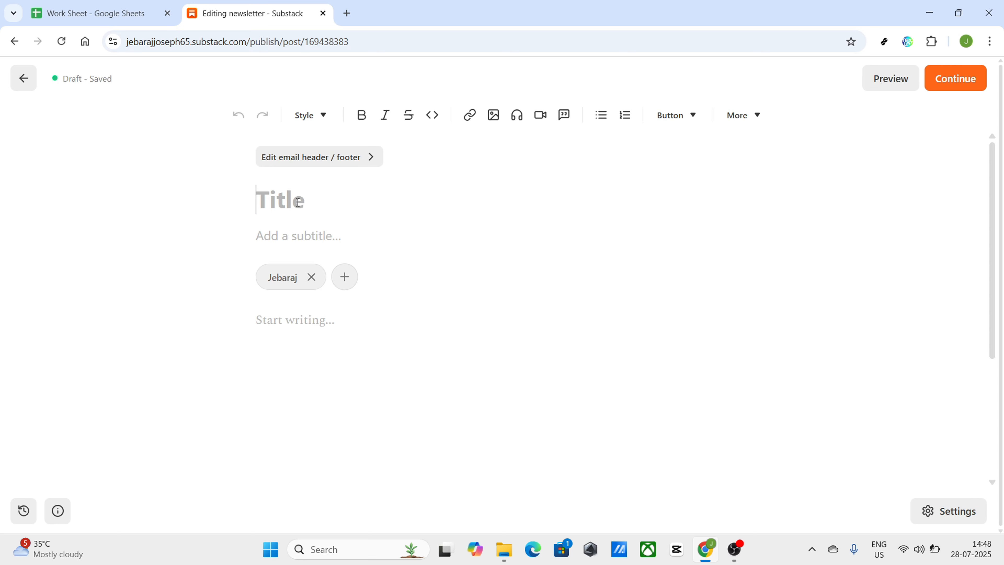
- Enter "Hello" as the post's title, using the spelling suggestion to correct it
{"action": "type", "text": "H"}
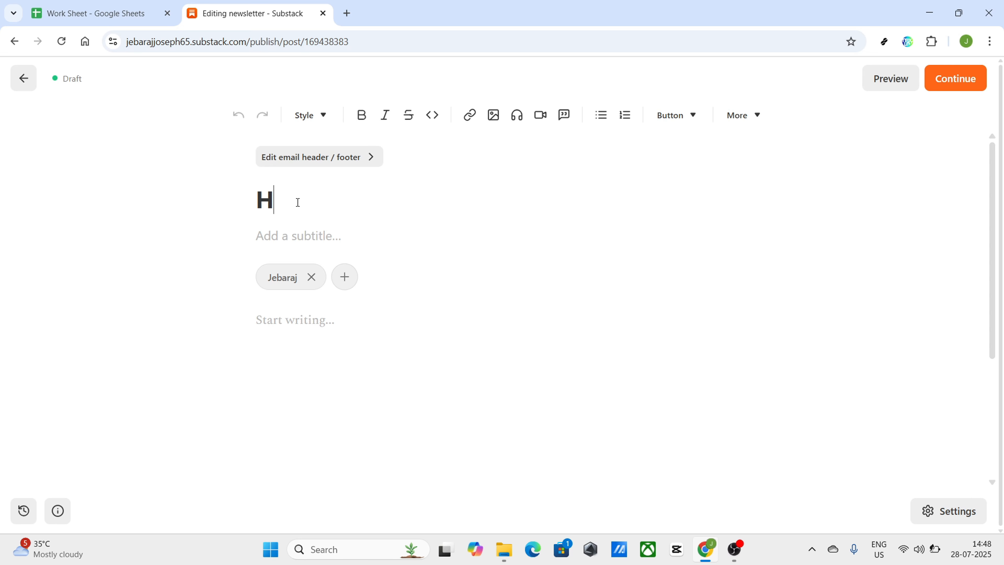
{"action": "type", "text": "eloo"}
{"action": "key", "text": "BackSpace"}
{"action": "right_click", "coordinate": [283, 207]}
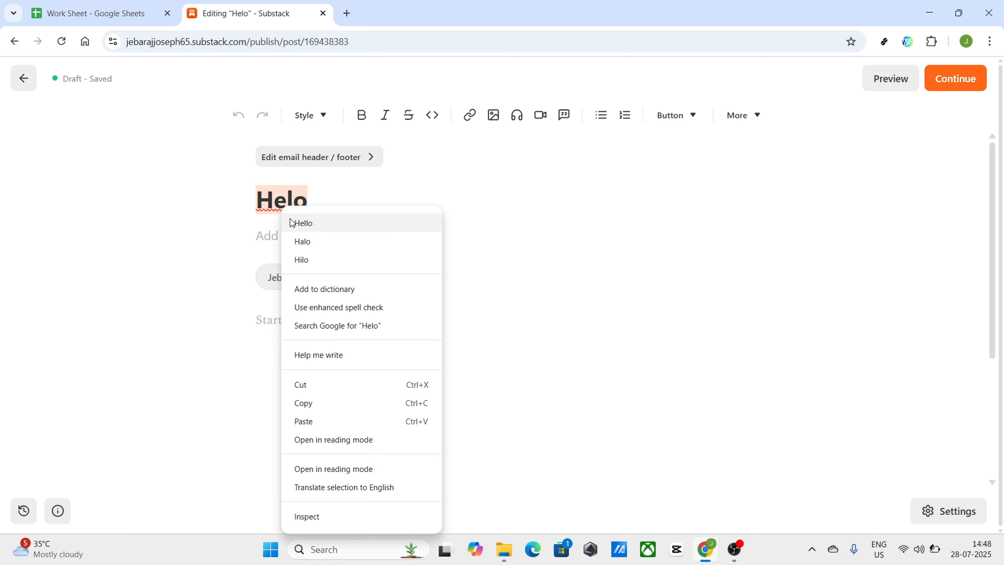
{"action": "left_click", "coordinate": [292, 223]}
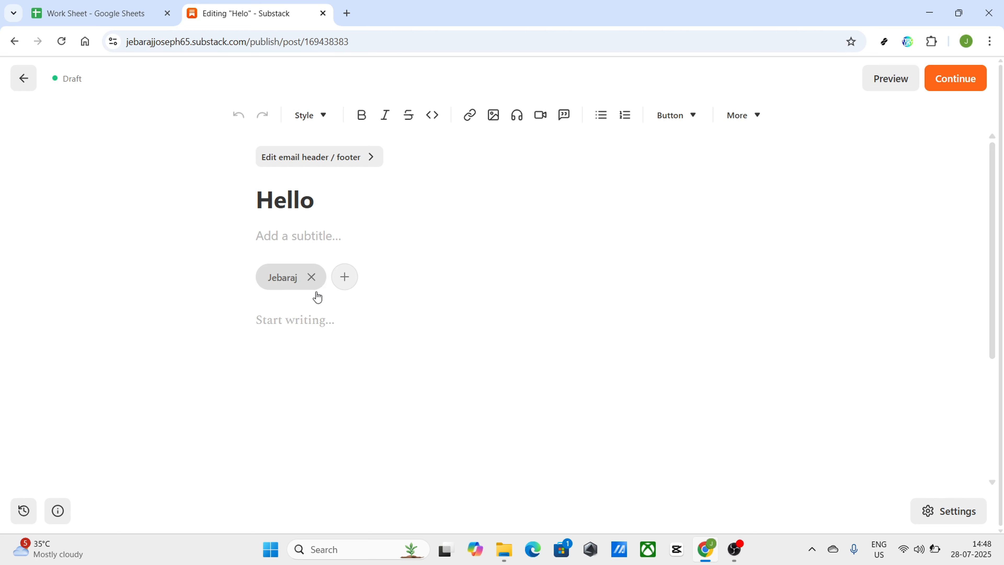
- Write "Hi" as the post's body and continue to the publishing options
{"action": "left_click", "coordinate": [308, 321]}
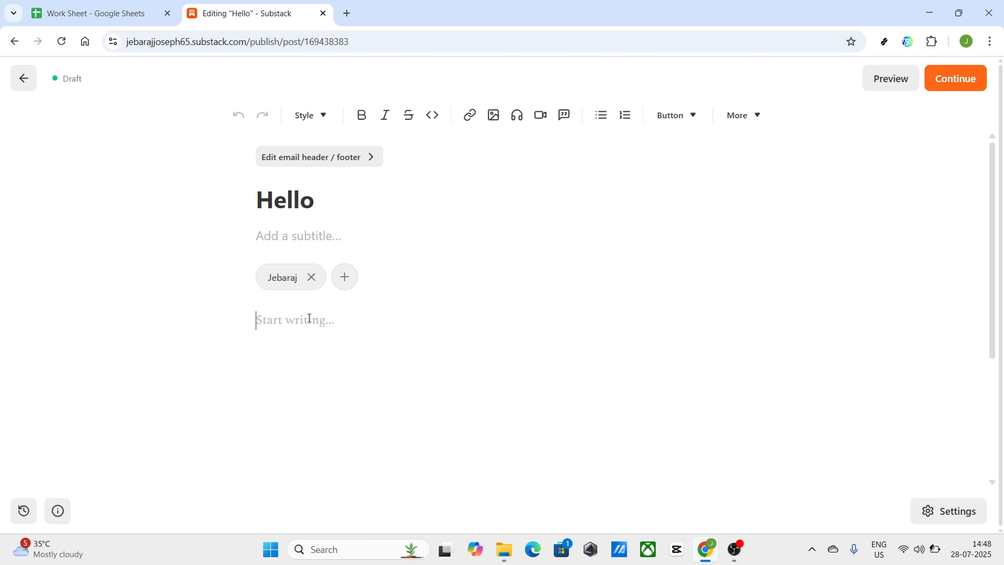
{"action": "type", "text": "Hi"}
{"action": "scroll", "coordinate": [488, 330], "scroll_direction": "down", "scroll_amount": 2}
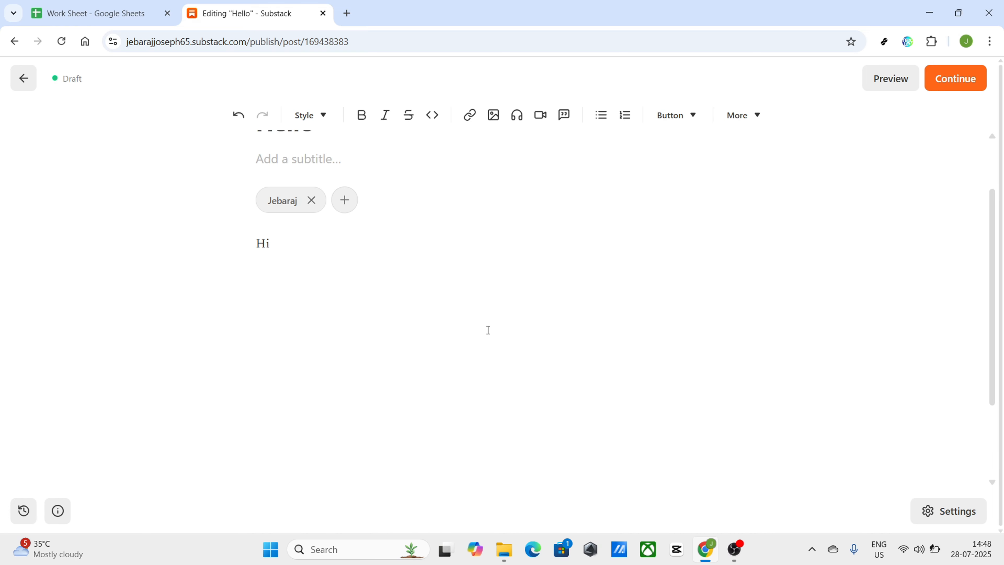
{"action": "scroll", "coordinate": [488, 330], "scroll_direction": "down", "scroll_amount": 1}
{"action": "scroll", "coordinate": [487, 330], "scroll_direction": "up", "scroll_amount": 3}
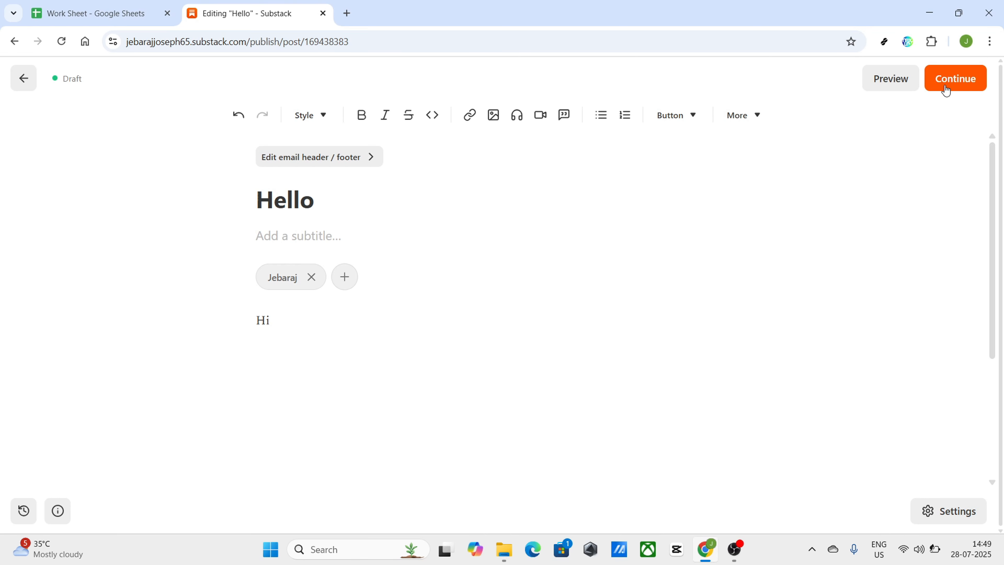
{"action": "left_click", "coordinate": [955, 82]}
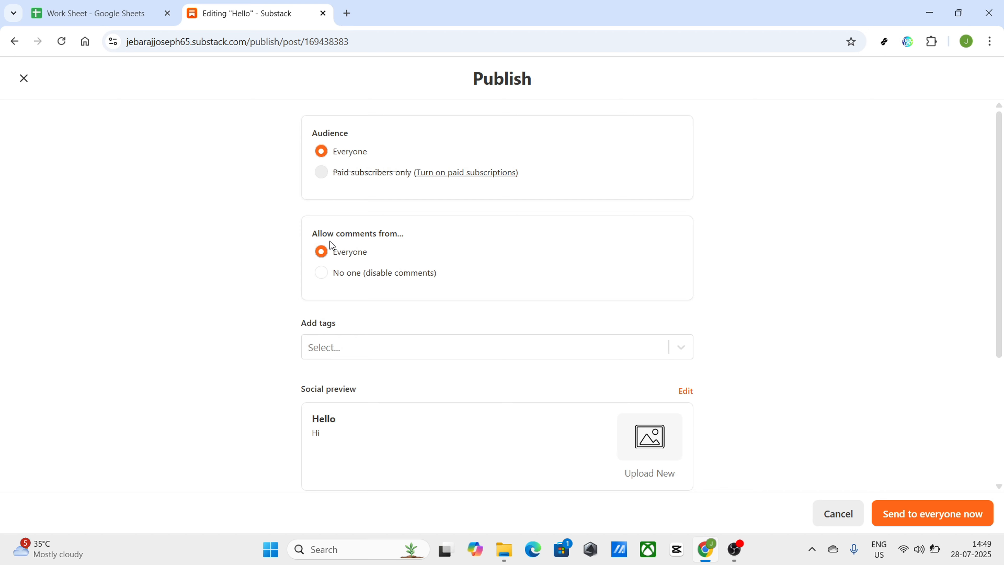
- Review the post's audience, comment, tag, social preview, delivery and scheduling options
{"action": "scroll", "coordinate": [328, 257], "scroll_direction": "down", "scroll_amount": 1}
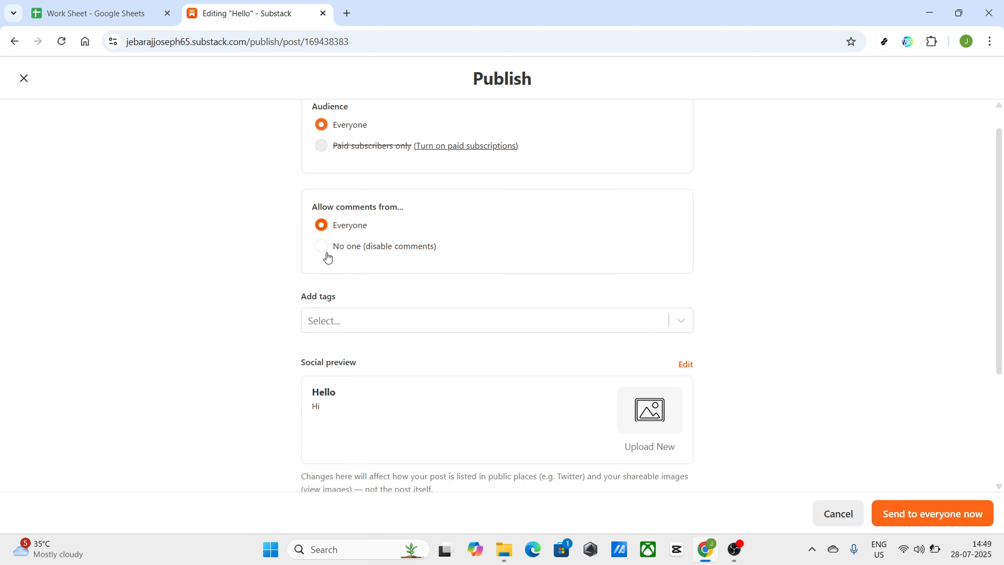
{"action": "scroll", "coordinate": [328, 257], "scroll_direction": "down", "scroll_amount": 4}
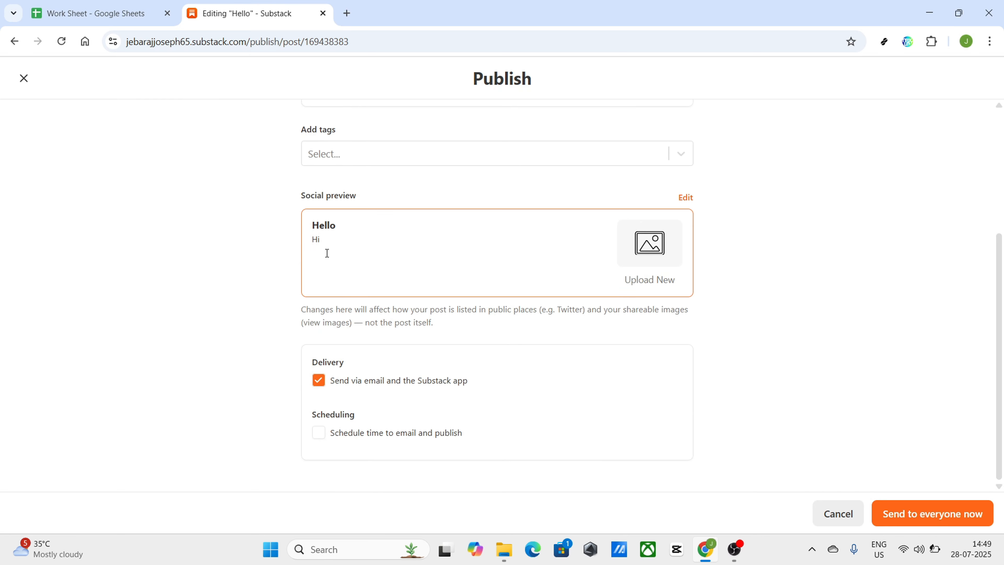
{"action": "scroll", "coordinate": [326, 254], "scroll_direction": "up", "scroll_amount": 3}
{"action": "scroll", "coordinate": [326, 254], "scroll_direction": "down", "scroll_amount": 2}
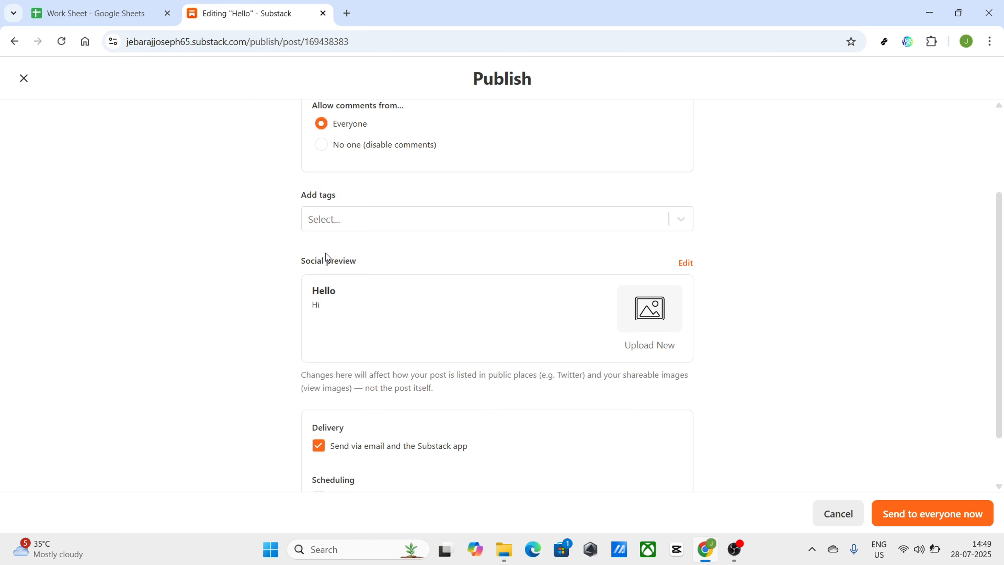
{"action": "scroll", "coordinate": [326, 253], "scroll_direction": "up", "scroll_amount": 2}
{"action": "scroll", "coordinate": [326, 256], "scroll_direction": "up", "scroll_amount": 2}
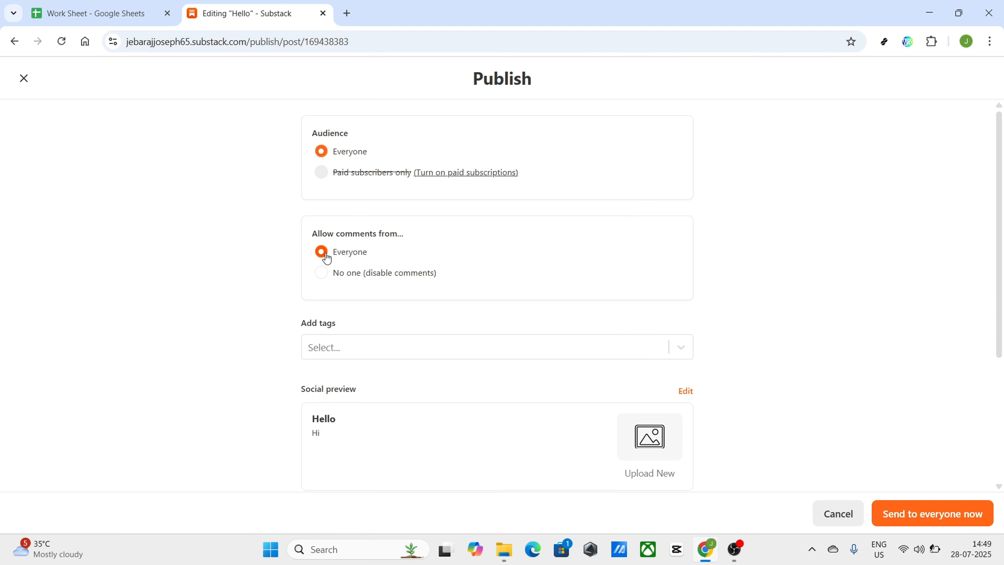
{"action": "scroll", "coordinate": [327, 258], "scroll_direction": "down", "scroll_amount": 2}
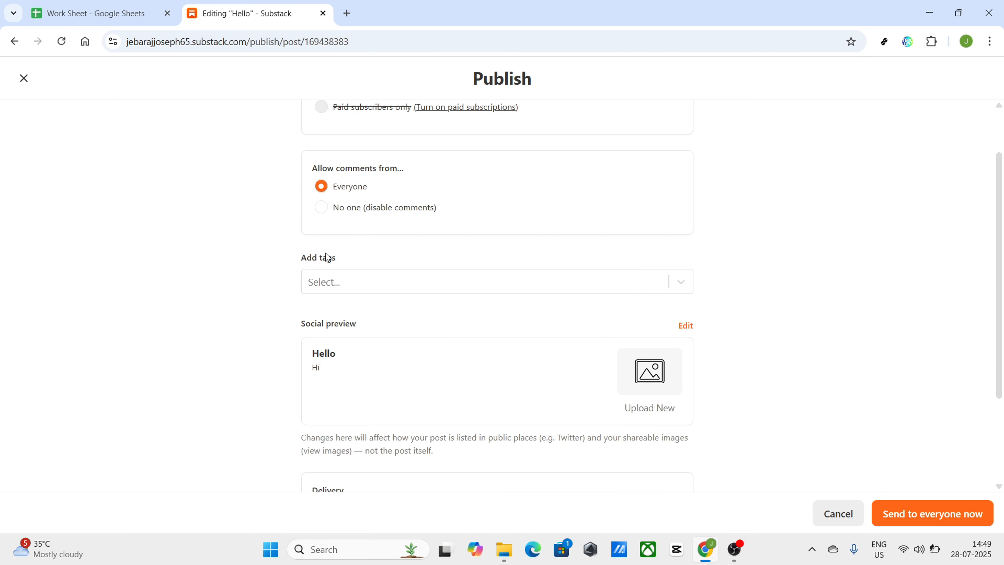
{"action": "scroll", "coordinate": [326, 257], "scroll_direction": "down", "scroll_amount": 2}
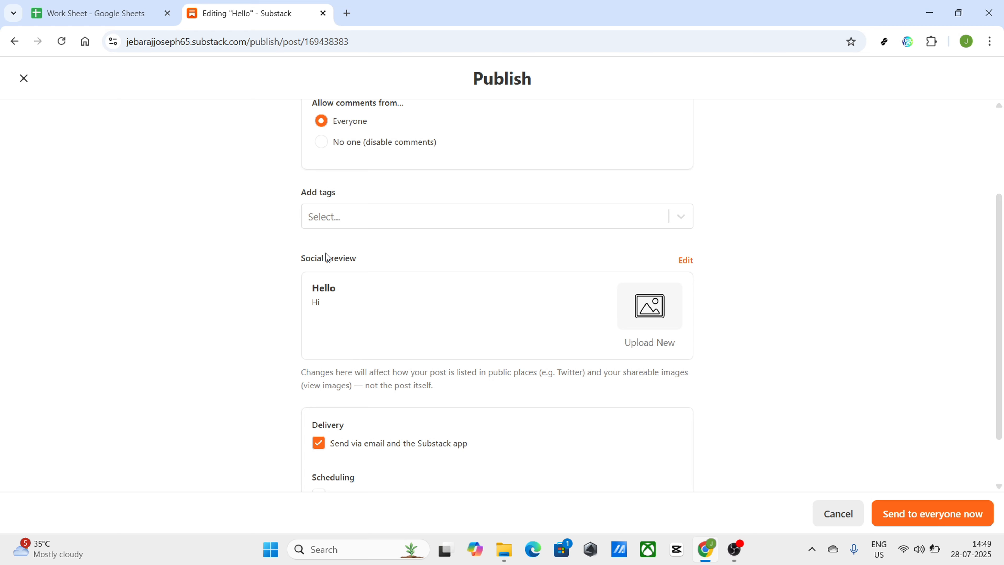
{"action": "left_click", "coordinate": [347, 220]}
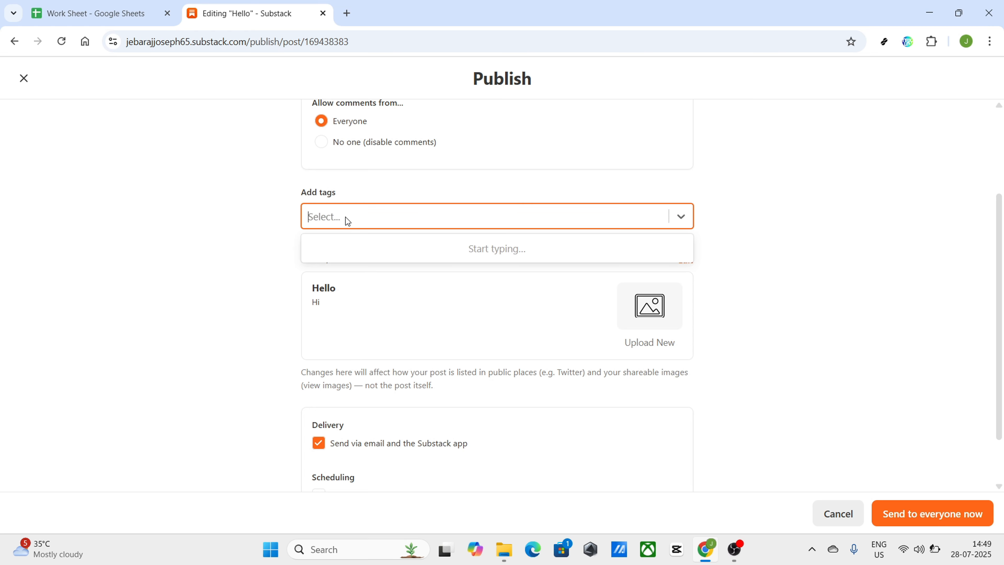
{"action": "left_click", "coordinate": [345, 217]}
{"action": "left_click", "coordinate": [687, 223]}
{"action": "left_click", "coordinate": [687, 223]}
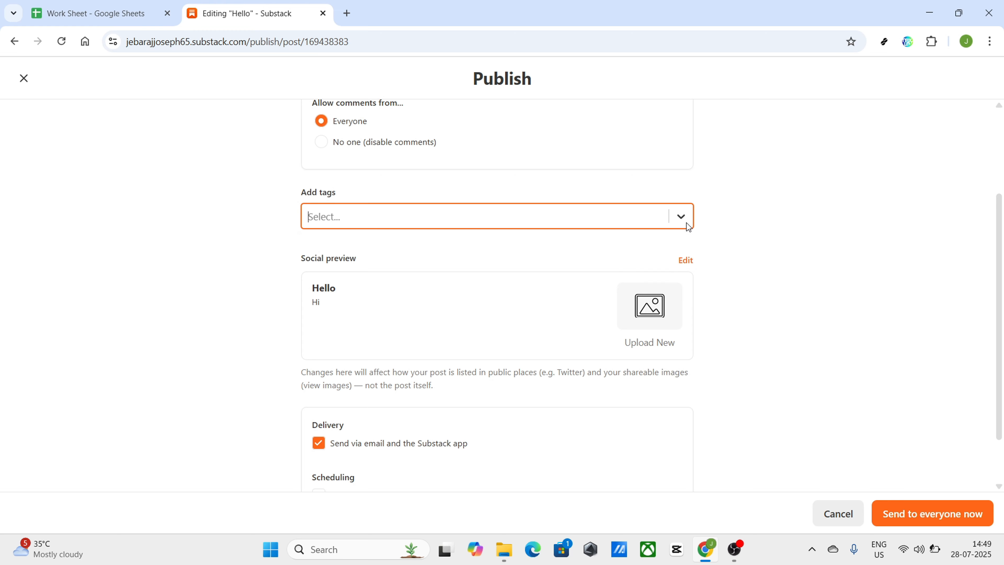
{"action": "scroll", "coordinate": [686, 223], "scroll_direction": "down", "scroll_amount": 2}
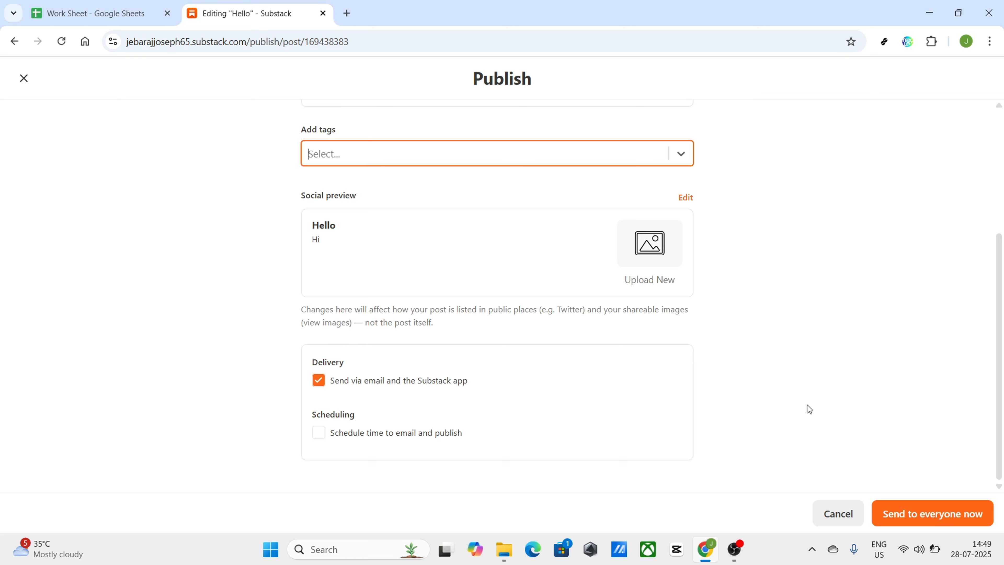
- Send the post to everyone now and choose to add subscribe buttons to it
{"action": "left_click", "coordinate": [951, 522]}
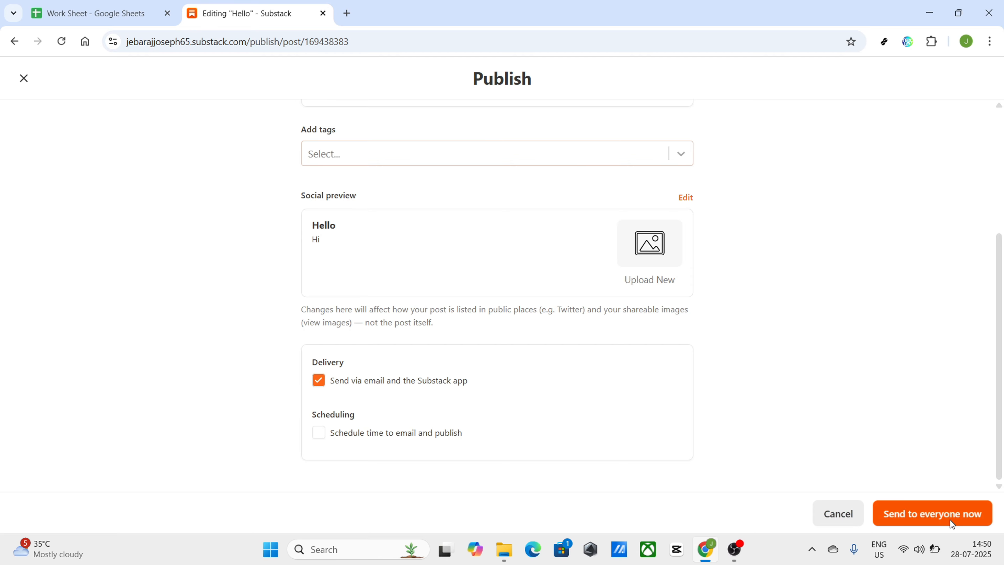
{"action": "left_click", "coordinate": [951, 522]}
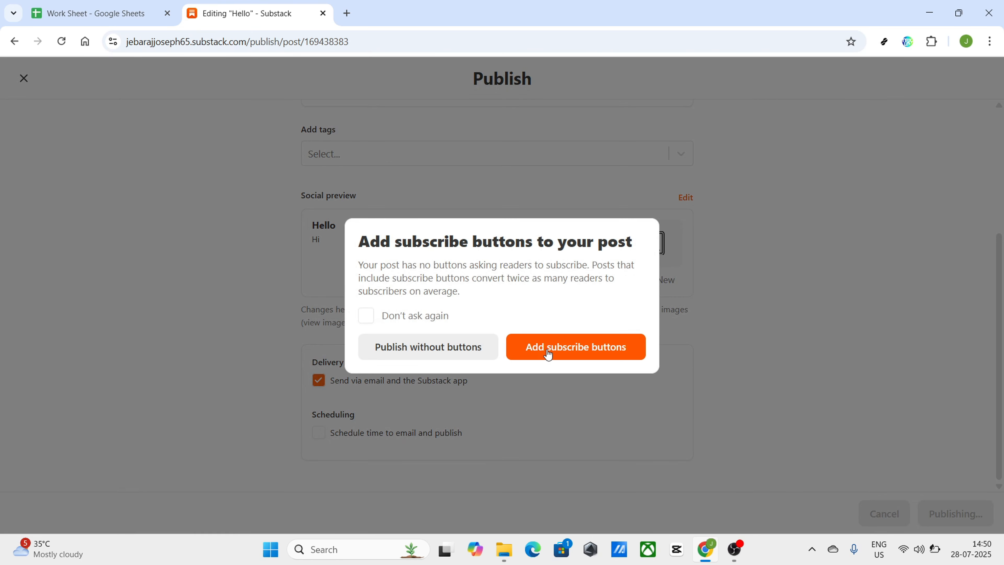
{"action": "left_click", "coordinate": [574, 353]}
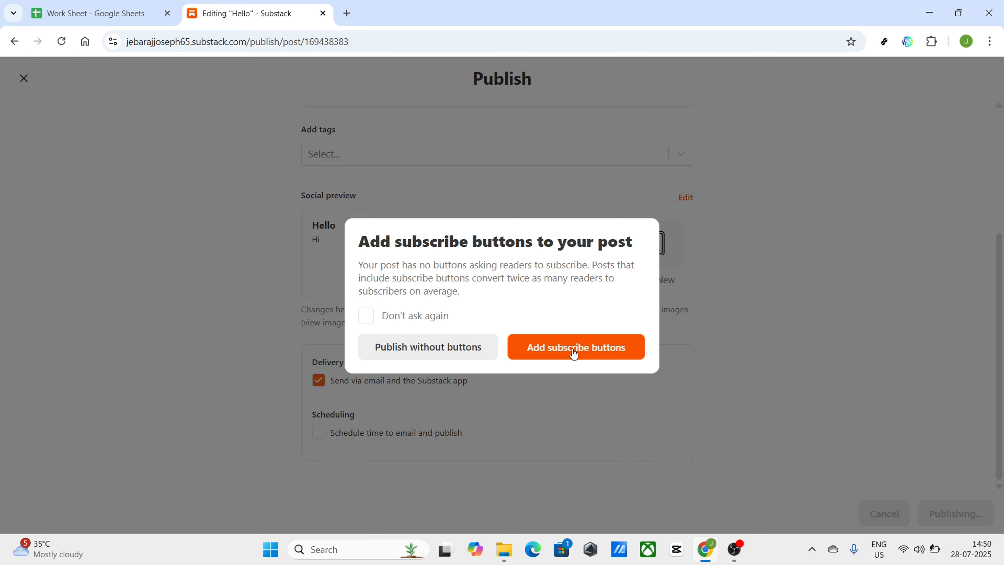